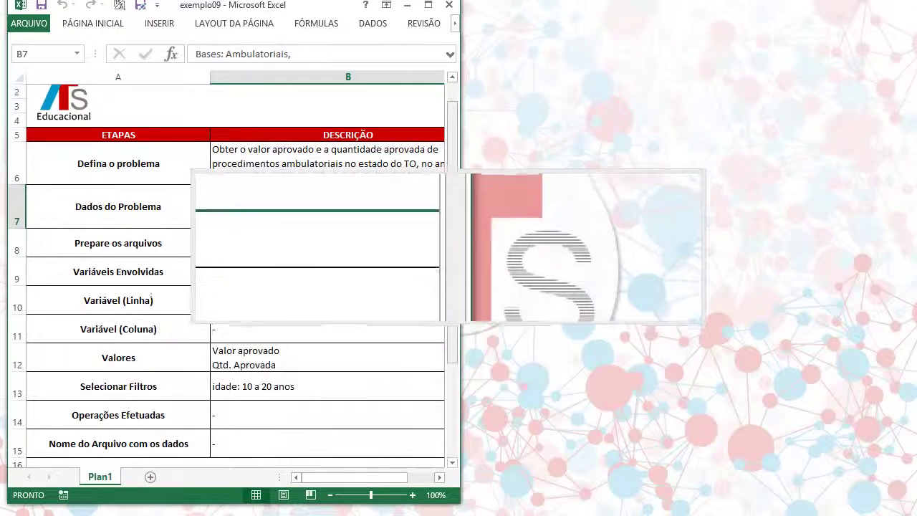
# Review the exemplo09 problem sheet and start TabWin from the cursotabwin folder
pyautogui.scroll(-1, 229, 272)
pyautogui.moveTo(455, 299); pyautogui.dragTo(448, 229)
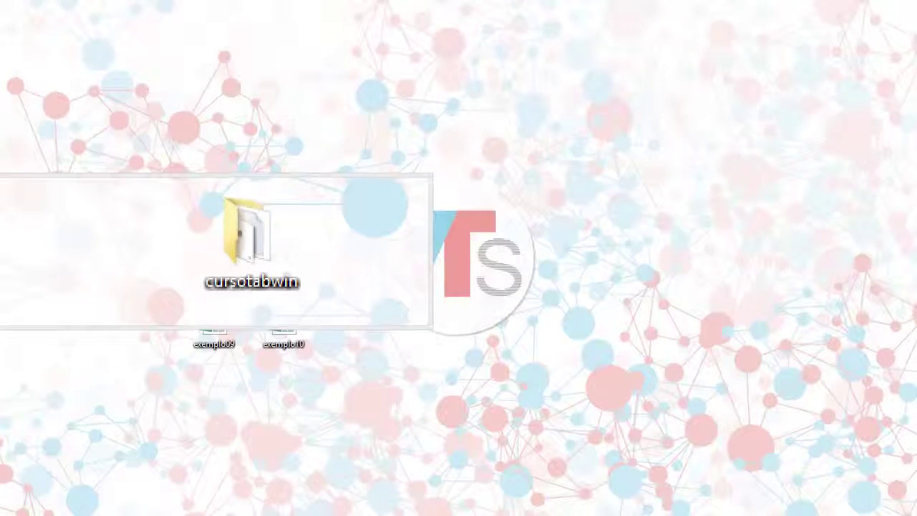
pyautogui.doubleClick(194, 251)
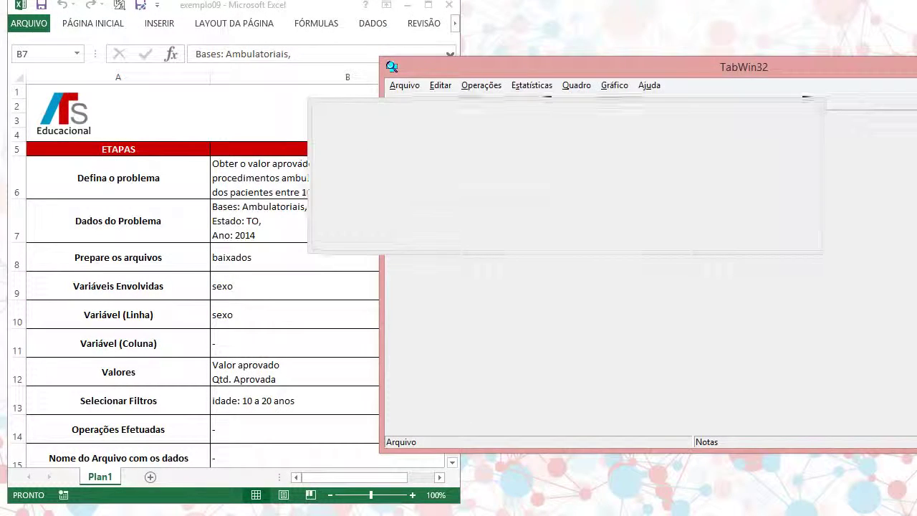
# Start a tabulation with the definition file Produção_2008.DEF from C:\cursotabwin\definicoes\ambulatorial
pyautogui.click(445, 102)
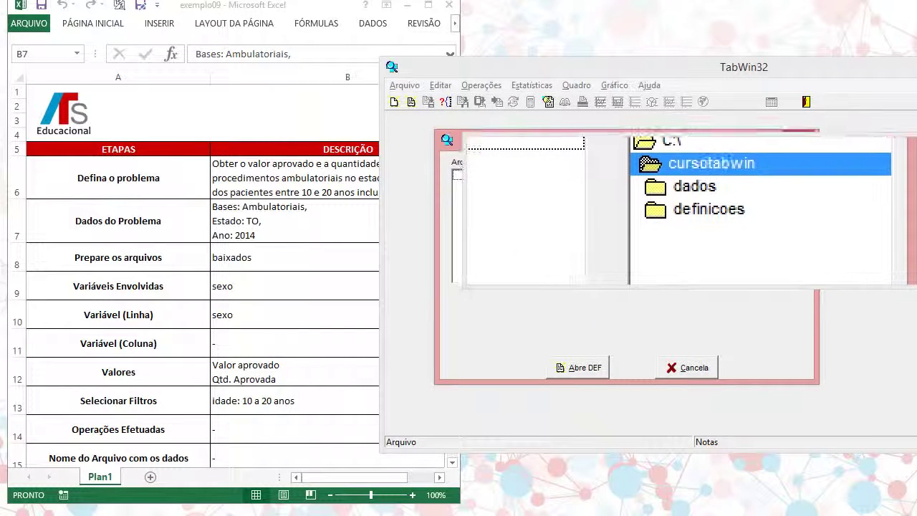
pyautogui.doubleClick(692, 213)
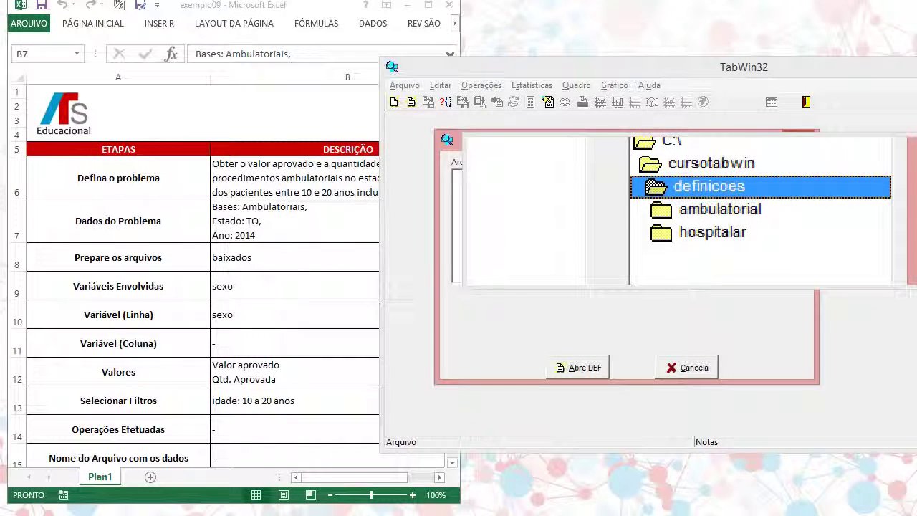
pyautogui.doubleClick(719, 209)
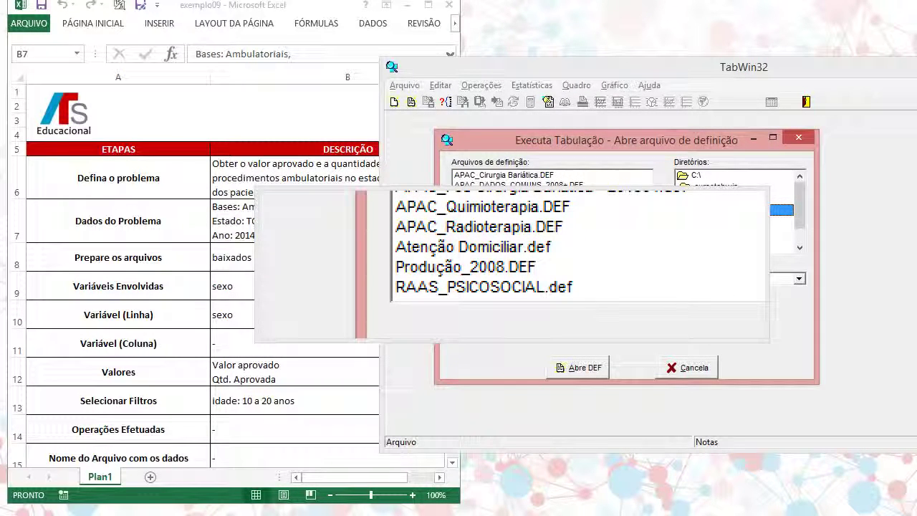
pyautogui.click(512, 265)
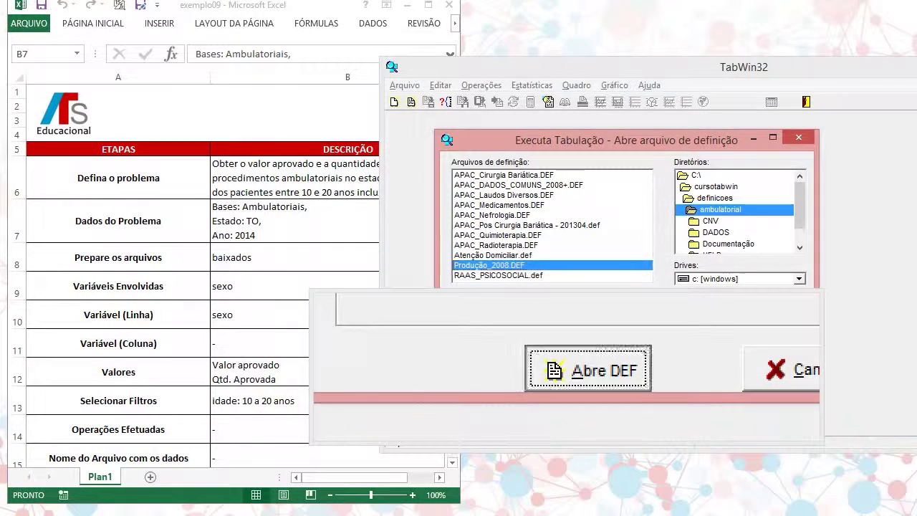
pyautogui.click(576, 368)
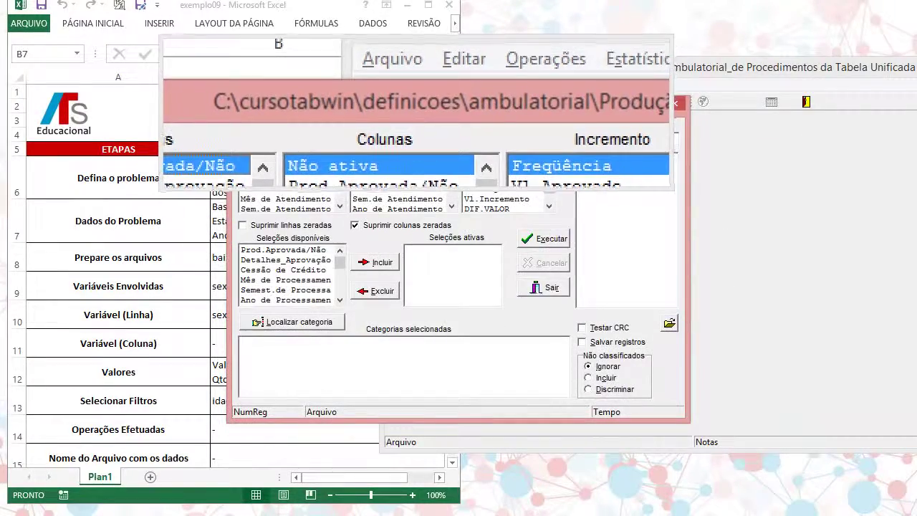
# Find "sexo" among the row variables to use Sexo do Paciente, and add Vl.Aprovado to Freqüência as increments
pyautogui.moveTo(416, 113); pyautogui.dragTo(571, 100)
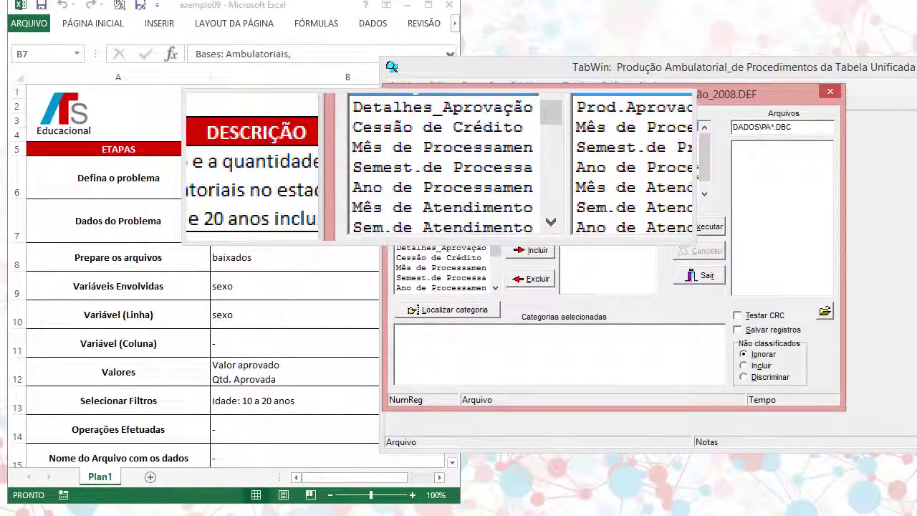
pyautogui.rightClick(439, 167)
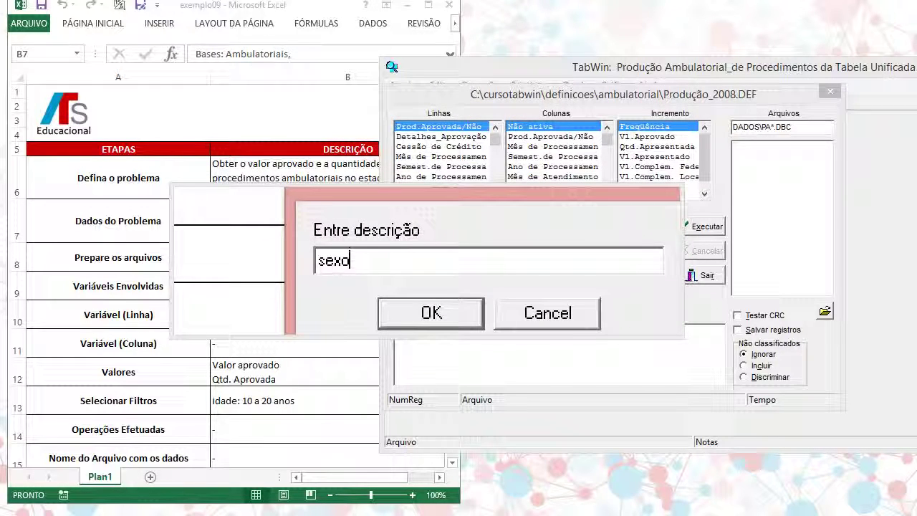
pyautogui.press('Return')
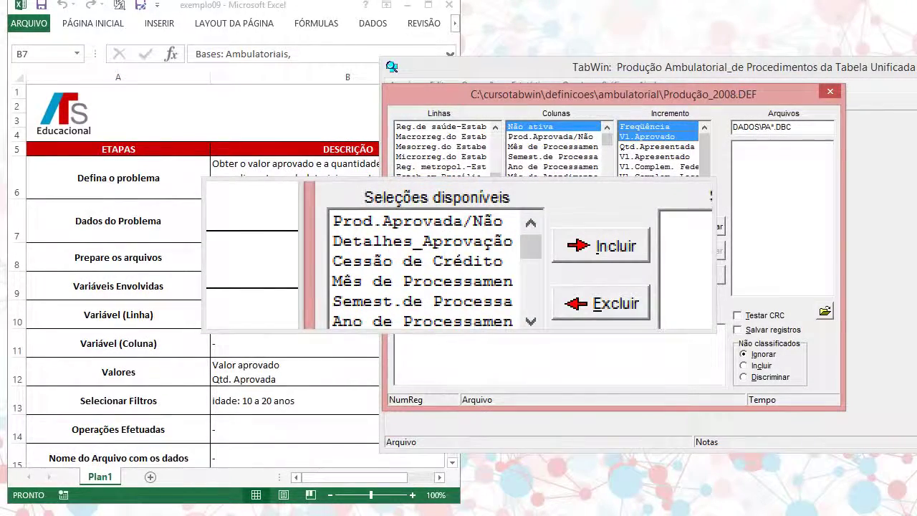
# Add Idade do Paciente as an active selection and restrict it to the categories 10 anos through 20 anos
pyautogui.moveTo(497, 251); pyautogui.dragTo(497, 263)
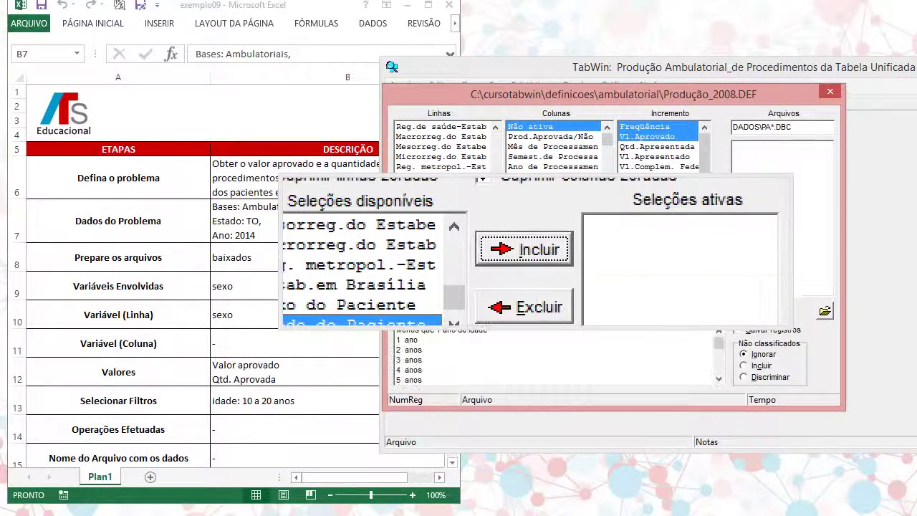
pyautogui.click(536, 252)
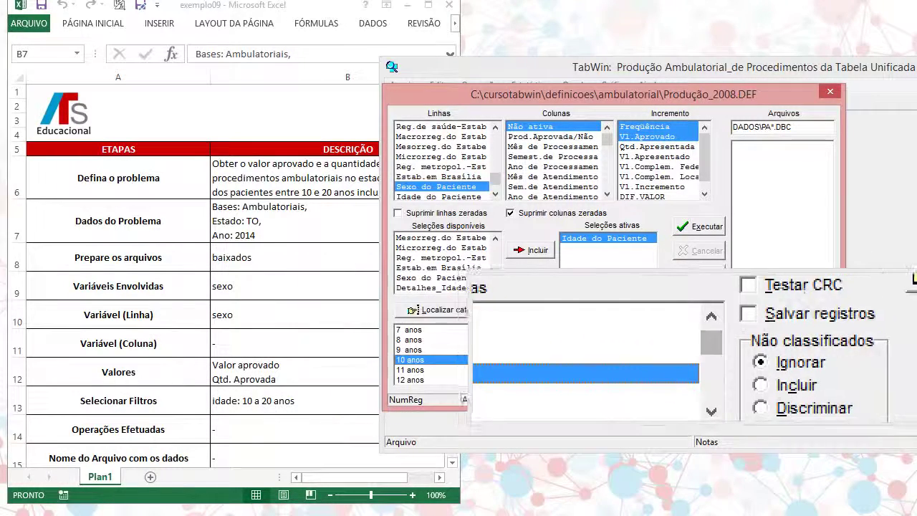
pyautogui.scroll(-10, 426, 355)
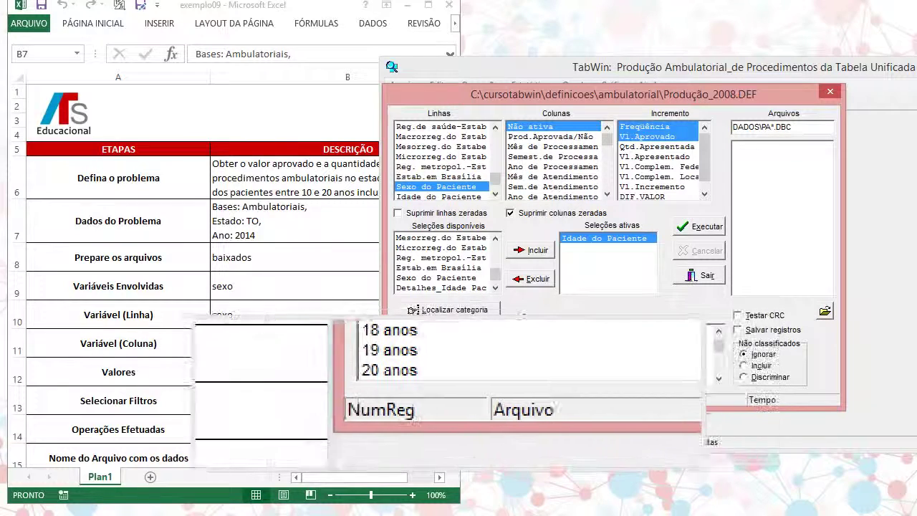
pyautogui.keyDown('shift'); pyautogui.click(423, 383); pyautogui.keyUp('shift')
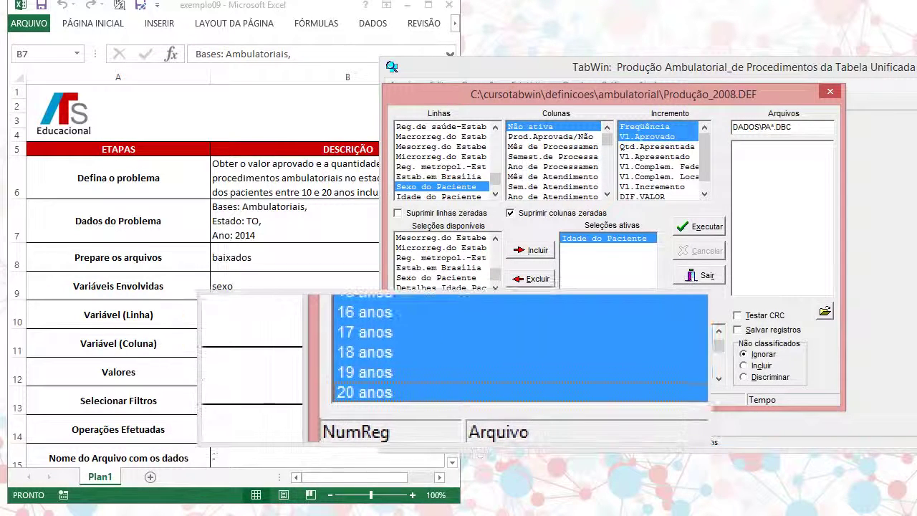
pyautogui.scroll(2, 426, 354)
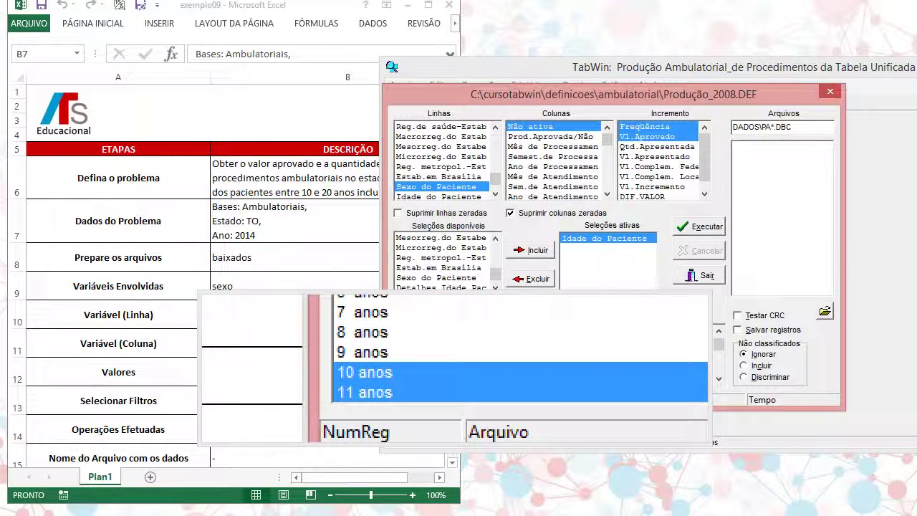
pyautogui.scroll(-2, 426, 355)
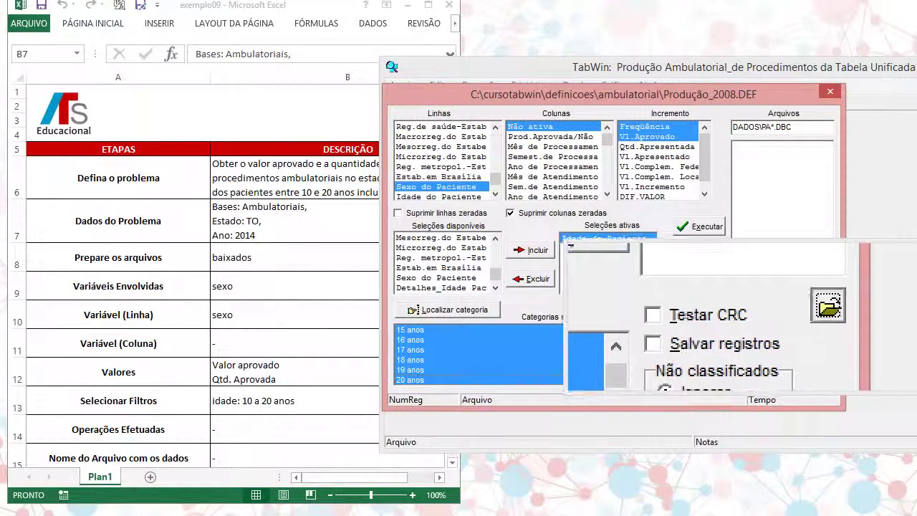
# Set the data file directory to C:\cursotabwin\dados\ambulatorial
pyautogui.click(822, 312)
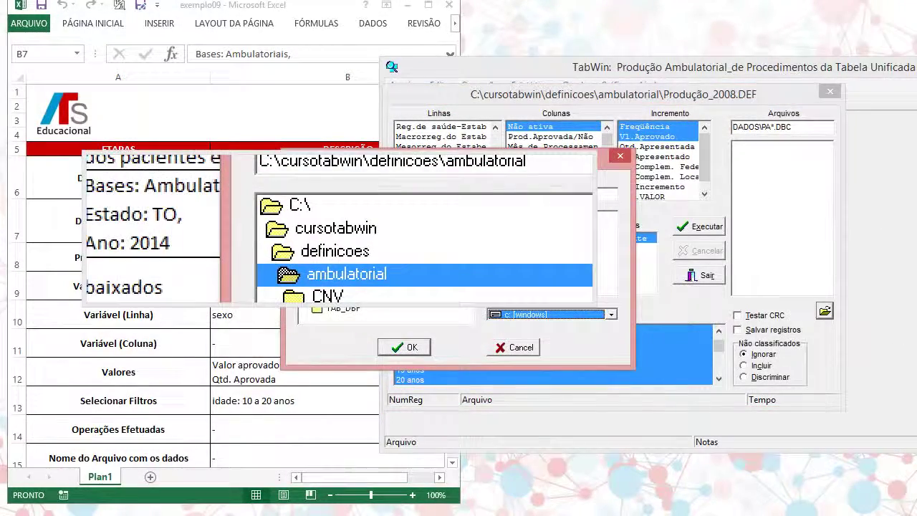
pyautogui.doubleClick(336, 227)
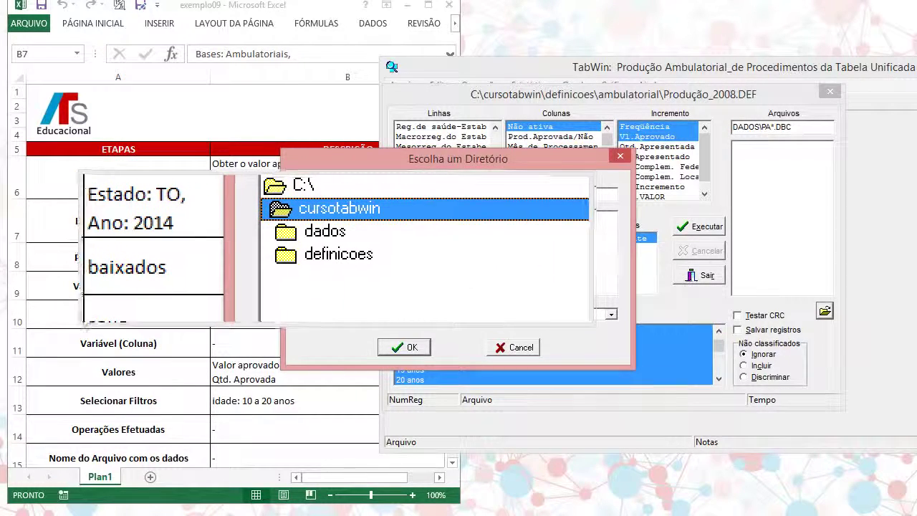
pyautogui.doubleClick(333, 239)
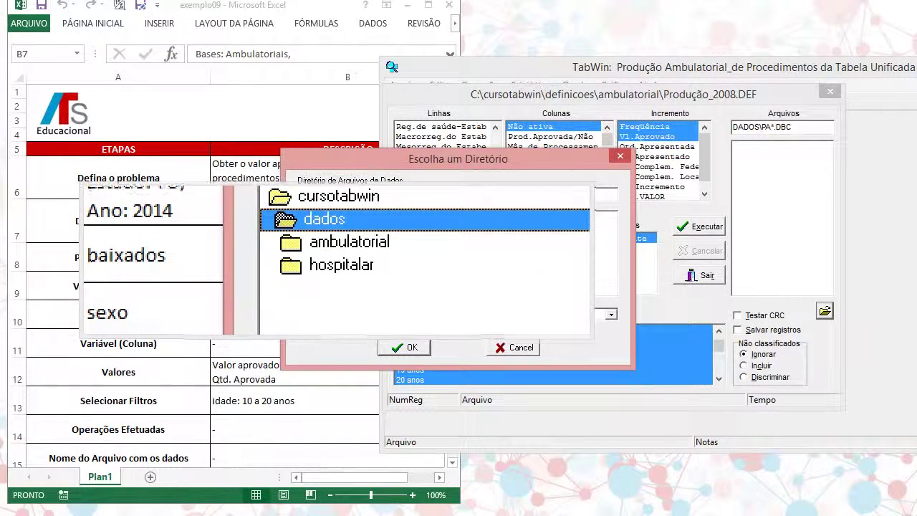
pyautogui.doubleClick(340, 251)
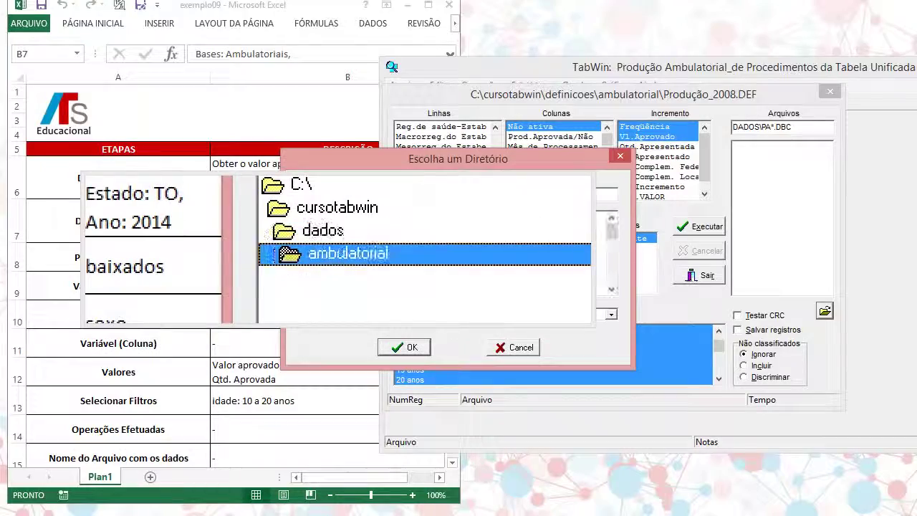
pyautogui.click(413, 345)
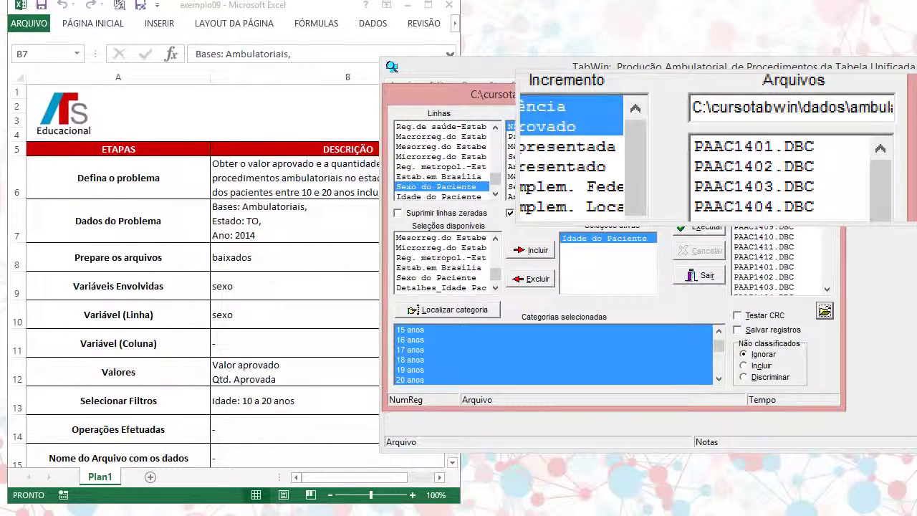
# Locate the PATO14 files, run the tabulation on PATO1401.DBC through PATO1412.DBC, and dismiss the log
pyautogui.hotkey('alt', 'l')
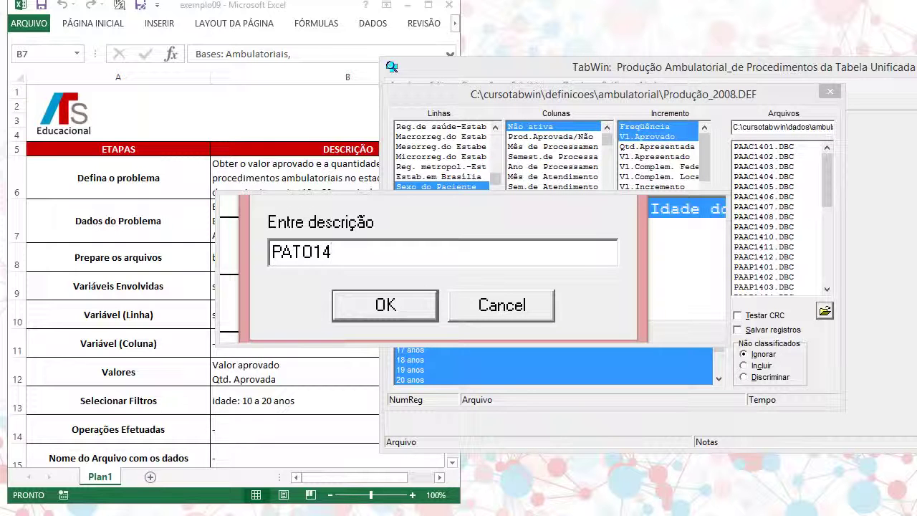
pyautogui.press('Return')
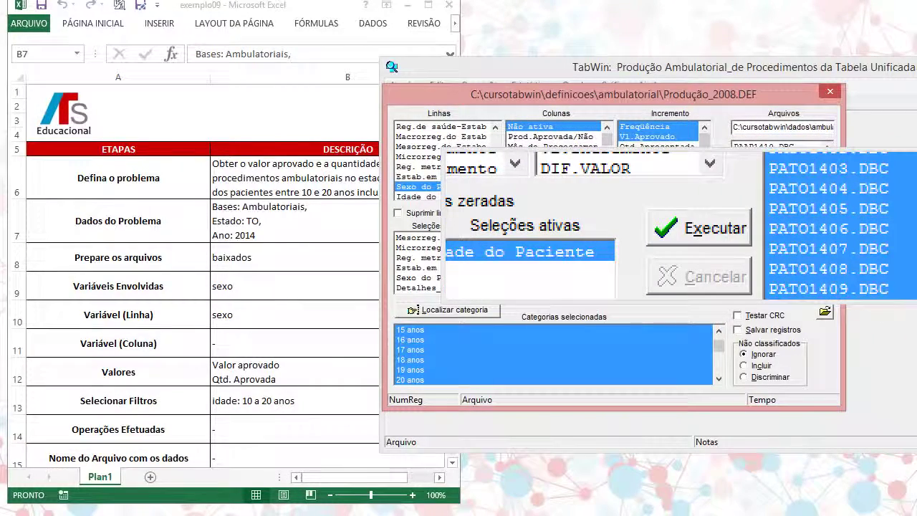
pyautogui.click(699, 226)
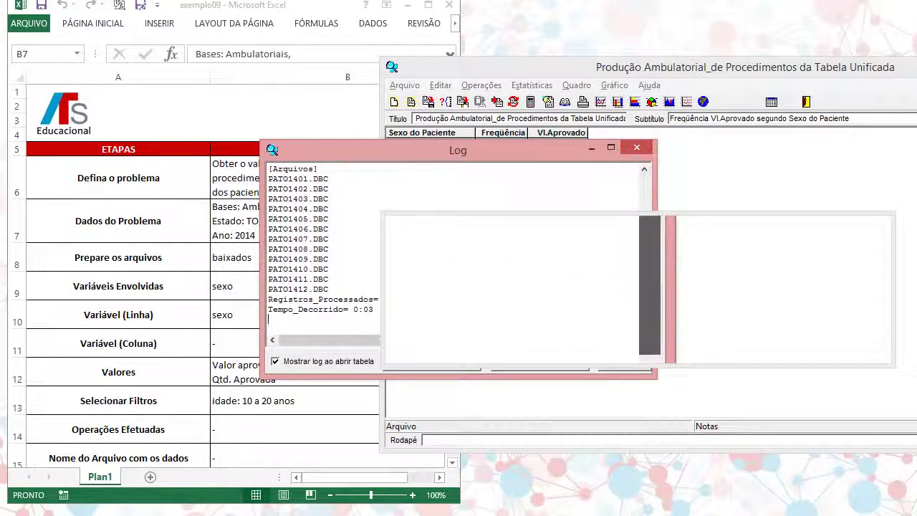
pyautogui.click(646, 149)
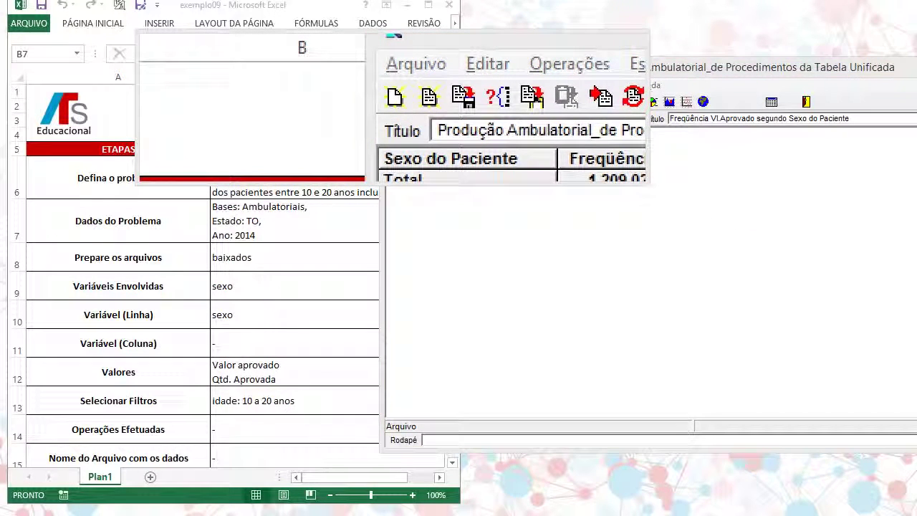
# Clear the current table without saving it, close the exemplo09 workbook and open exemplo10
pyautogui.click(393, 103)
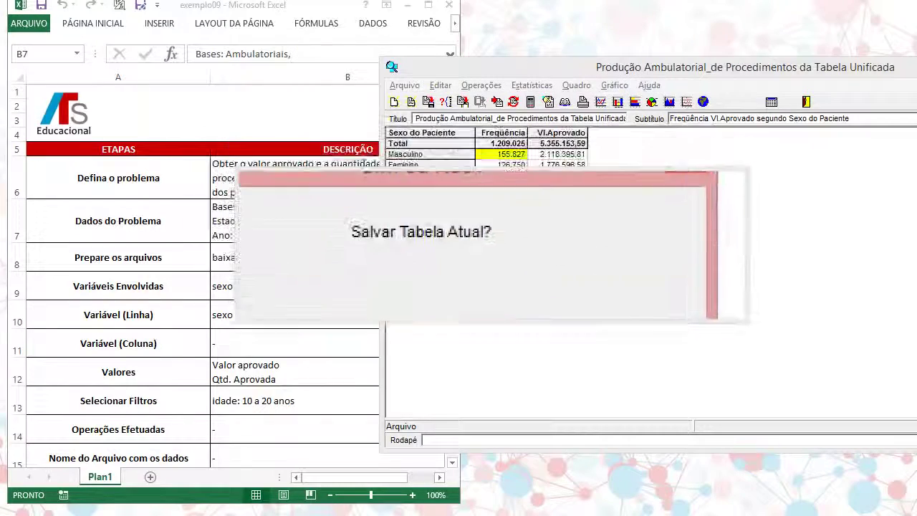
pyautogui.click(530, 297)
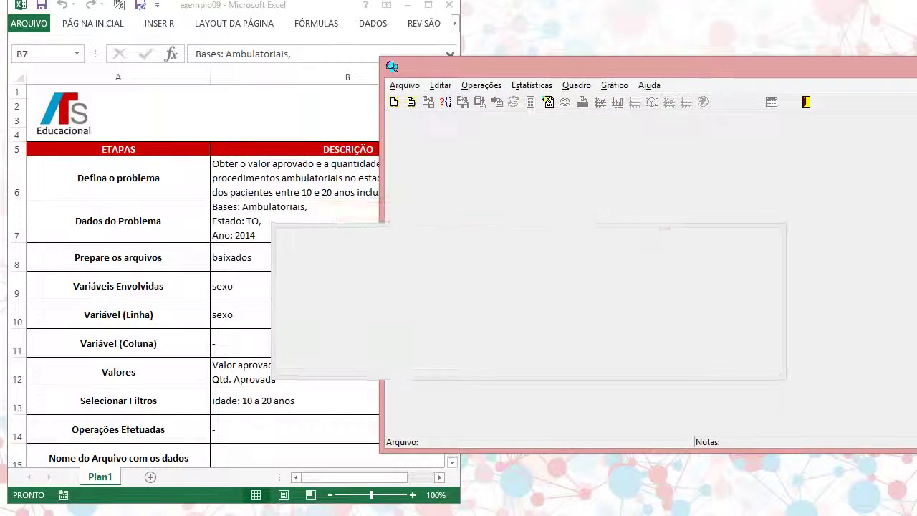
pyautogui.click(447, 5)
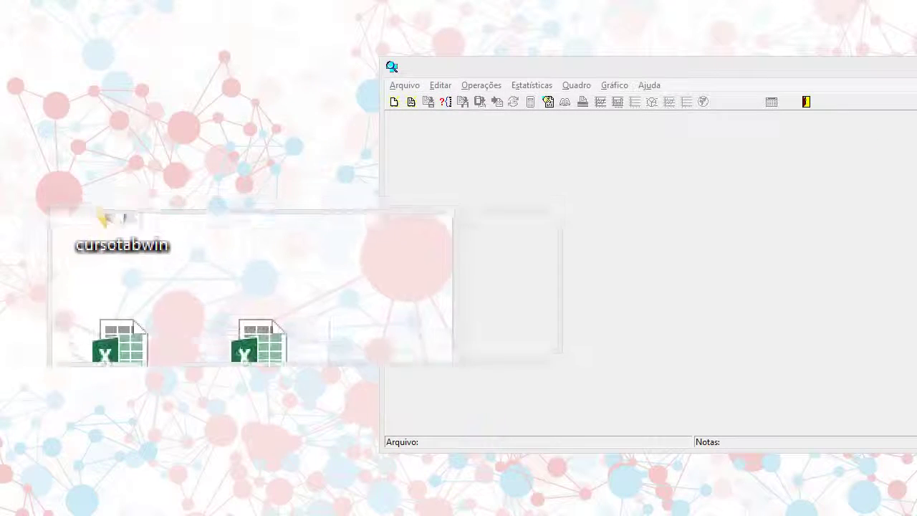
pyautogui.doubleClick(207, 236)
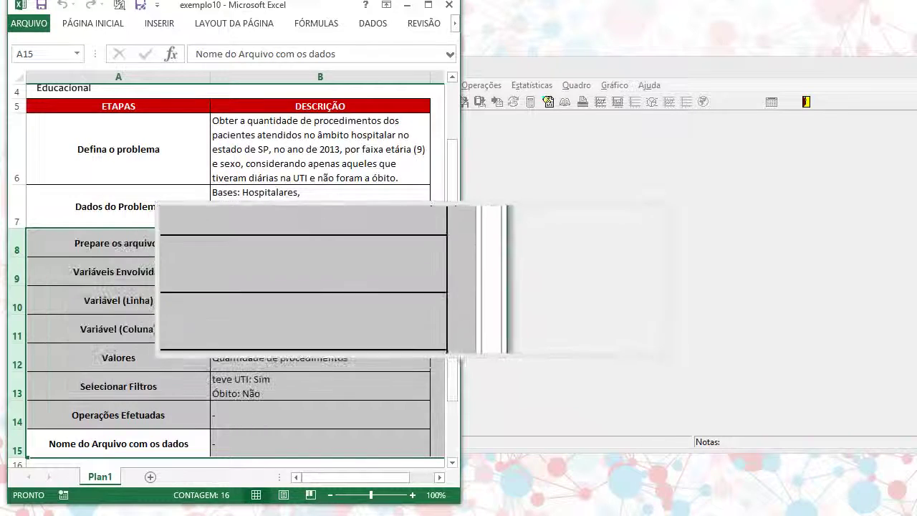
# Examine the exemplo10 sheet's problem data, row and column variables, values and filters
pyautogui.click(170, 193)
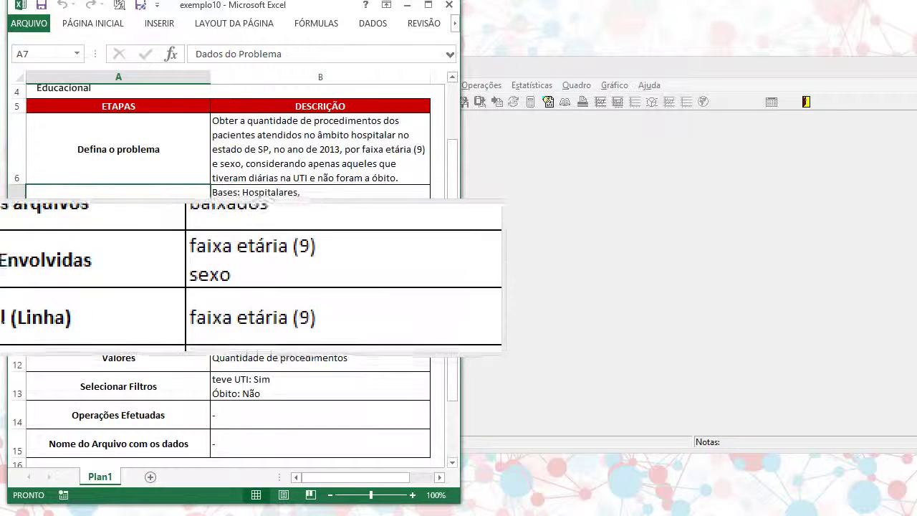
pyautogui.click(179, 302)
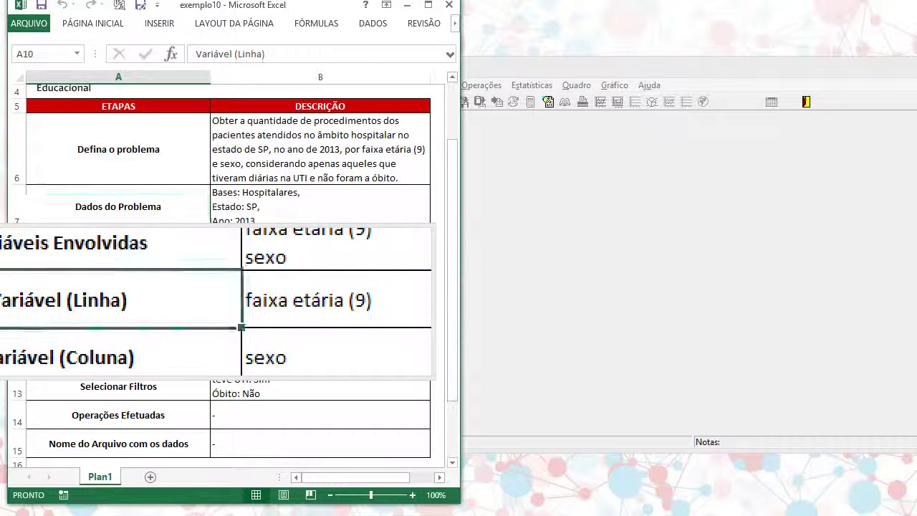
pyautogui.click(237, 302)
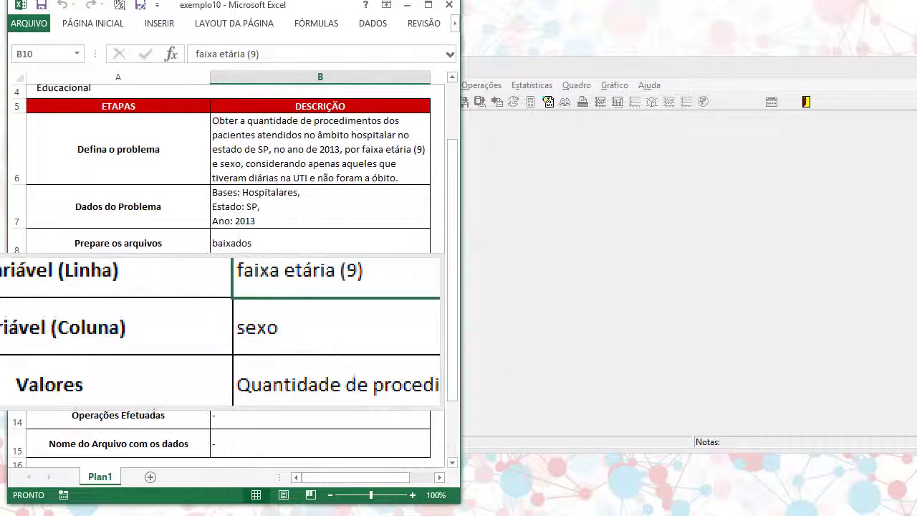
pyautogui.click(118, 338)
pyautogui.click(320, 339)
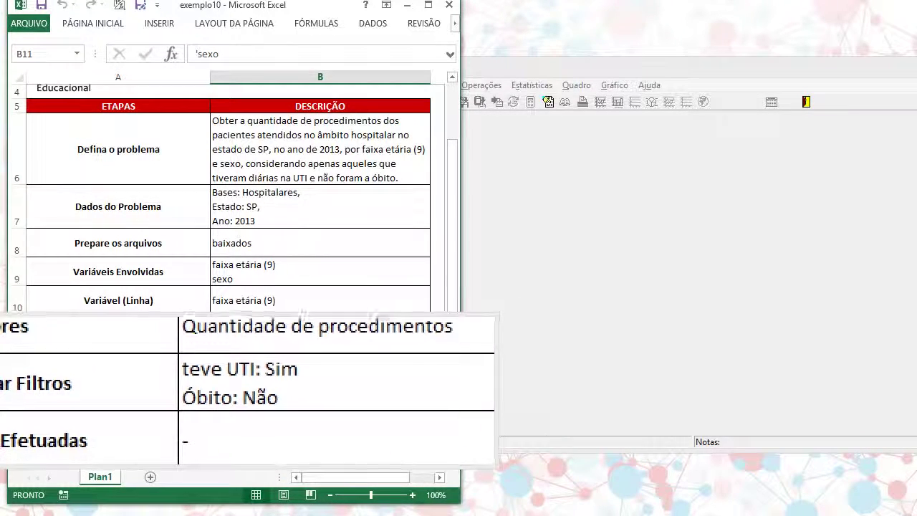
pyautogui.scroll(-1, 229, 194)
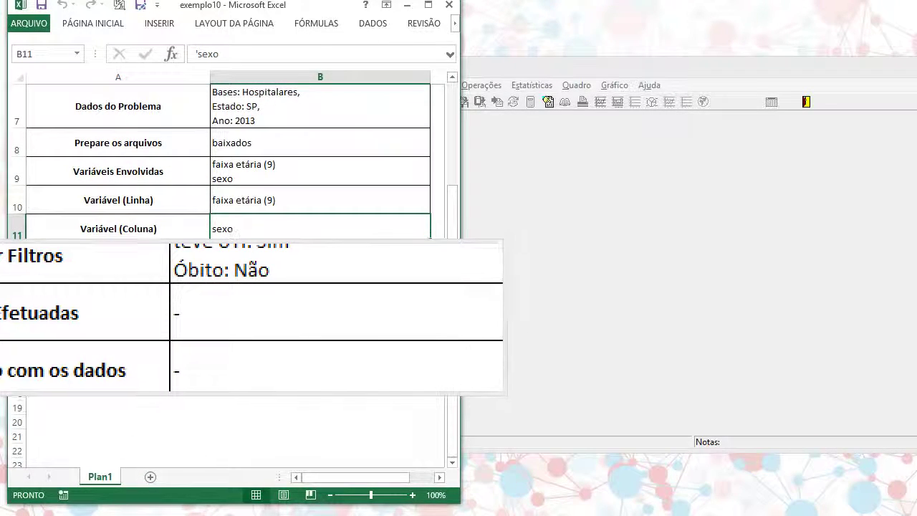
pyautogui.scroll(2, 229, 272)
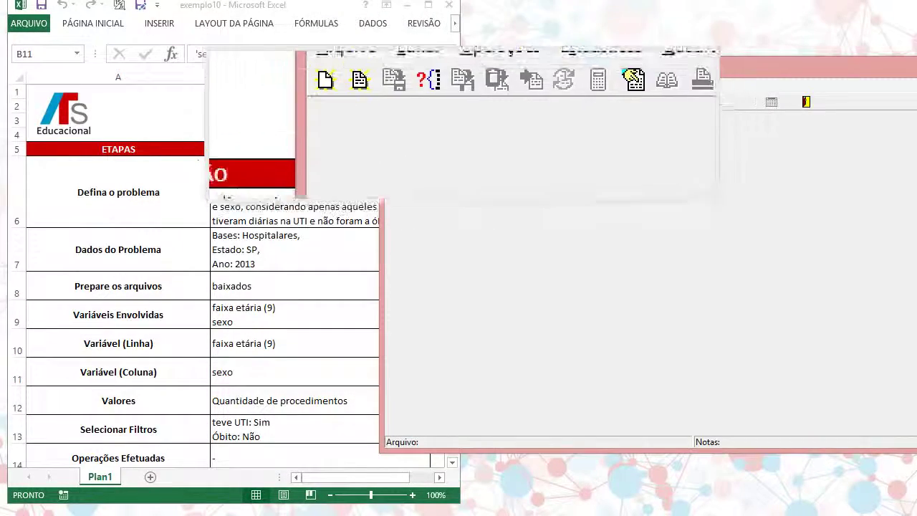
# Open the definition file RD2008.DEF from C:\cursotabwin\definicoes\hospitalar for a new tabulation, and reposition its dialog beside the sheet
pyautogui.click(447, 102)
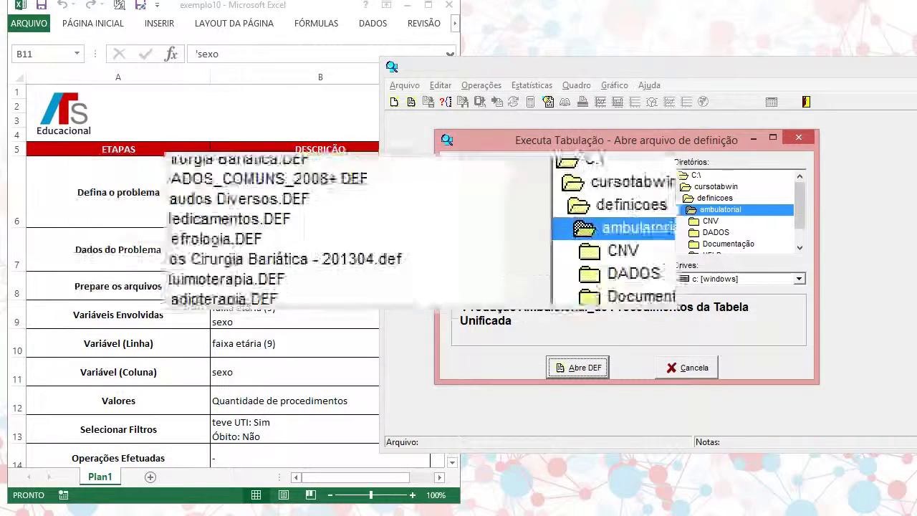
pyautogui.doubleClick(714, 197)
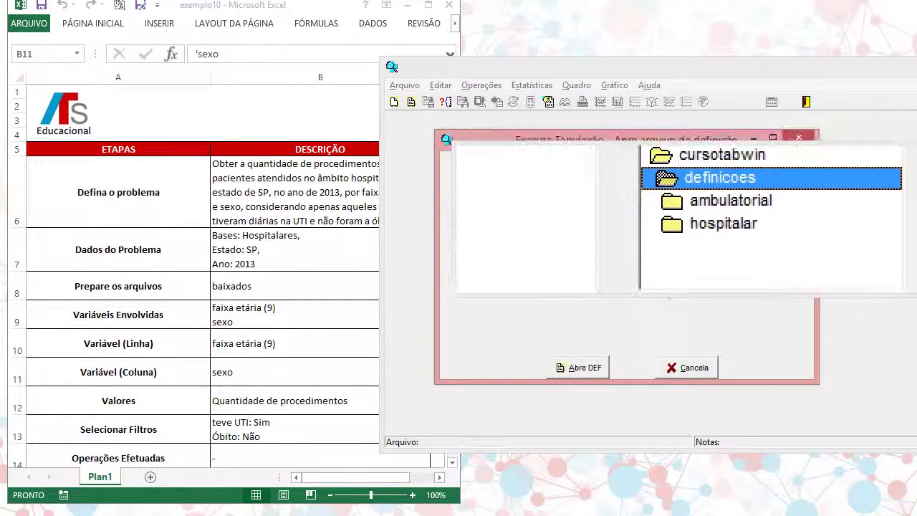
pyautogui.click(714, 220)
pyautogui.doubleClick(724, 224)
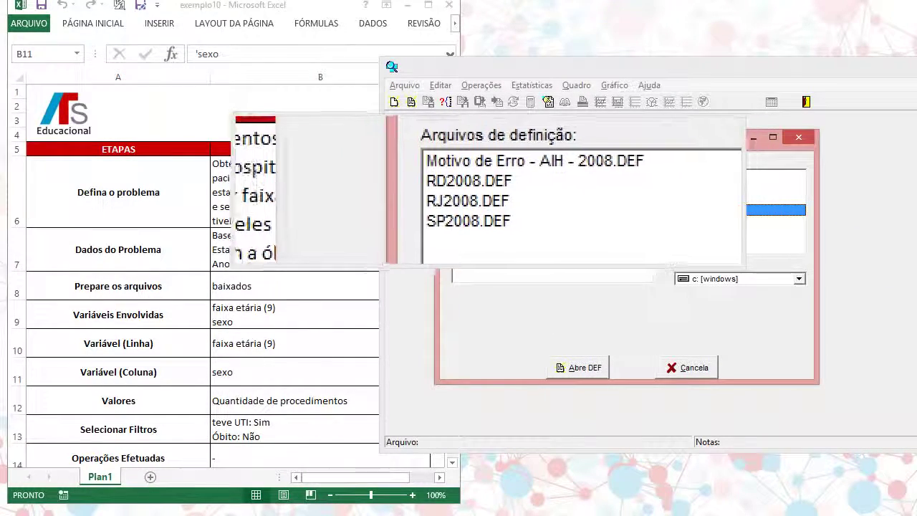
pyautogui.click(479, 186)
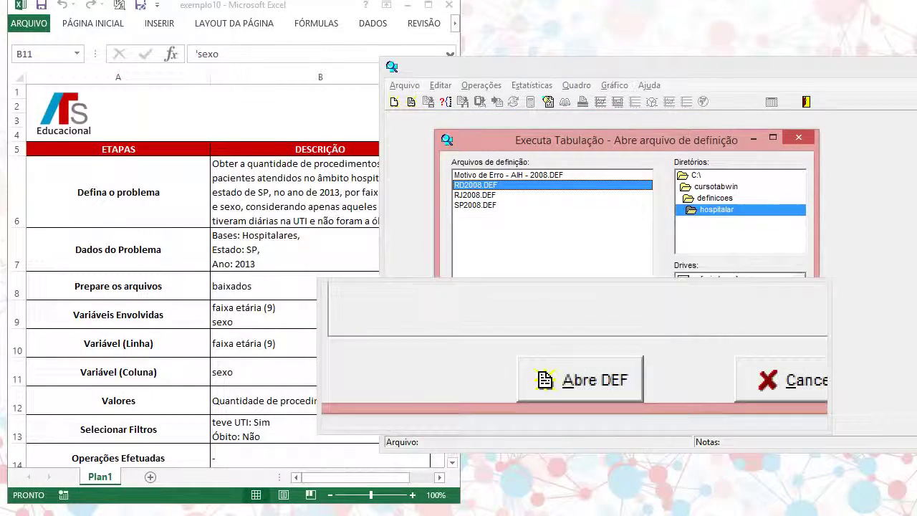
pyautogui.click(577, 360)
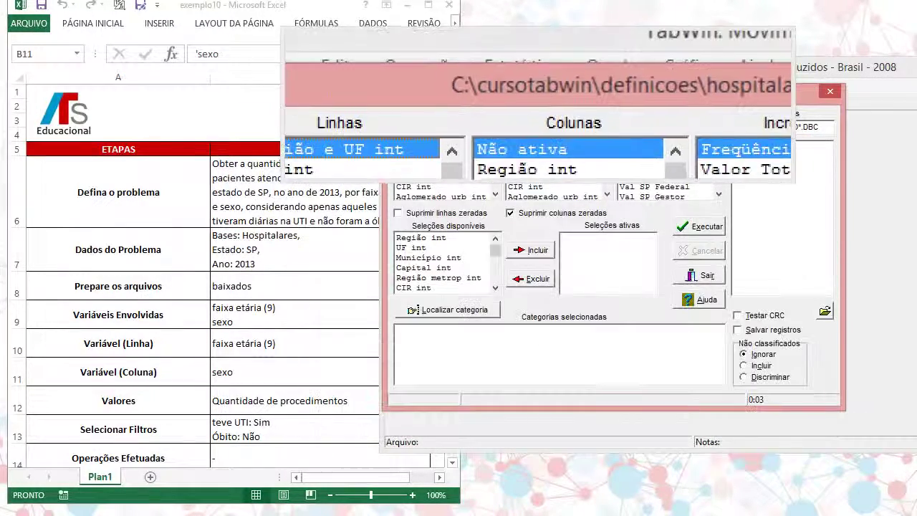
pyautogui.moveTo(535, 92); pyautogui.dragTo(578, 97)
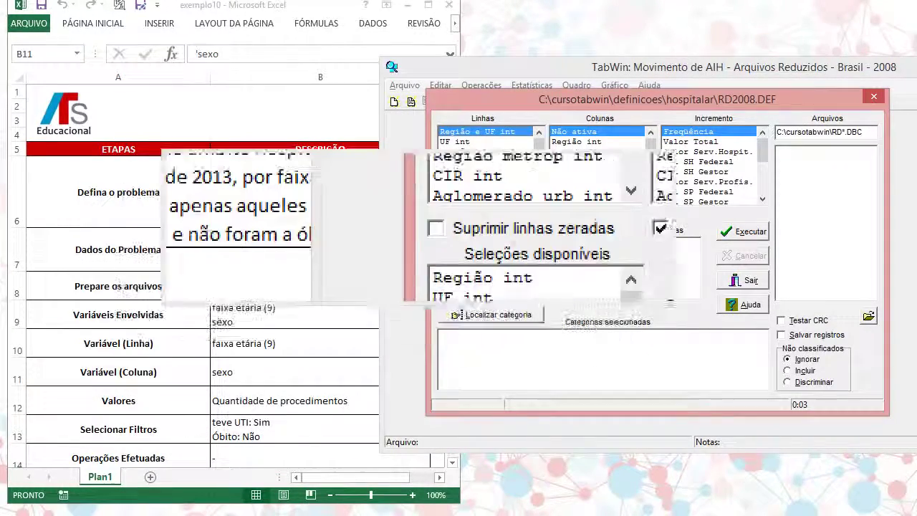
# Set the row variable to Faixa etária (9) and the column variable to Sexo
pyautogui.rightClick(466, 191)
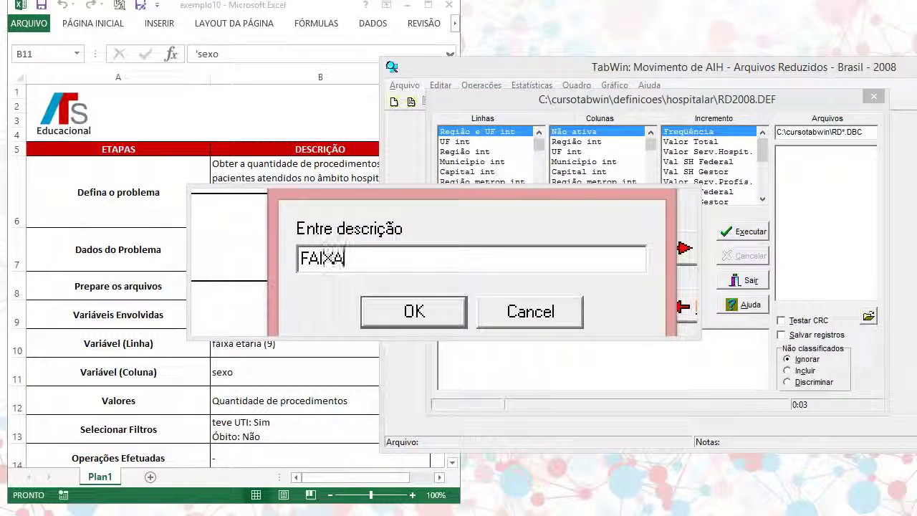
pyautogui.press('Return')
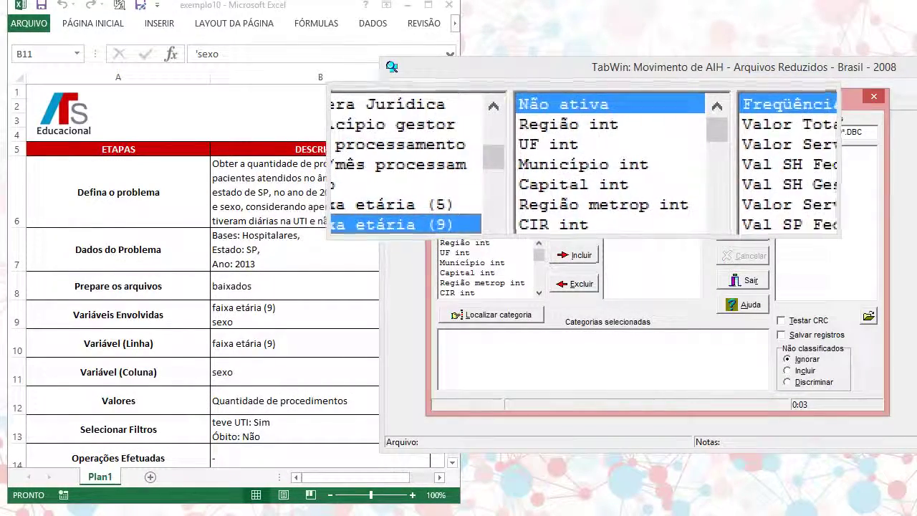
pyautogui.doubleClick(593, 152)
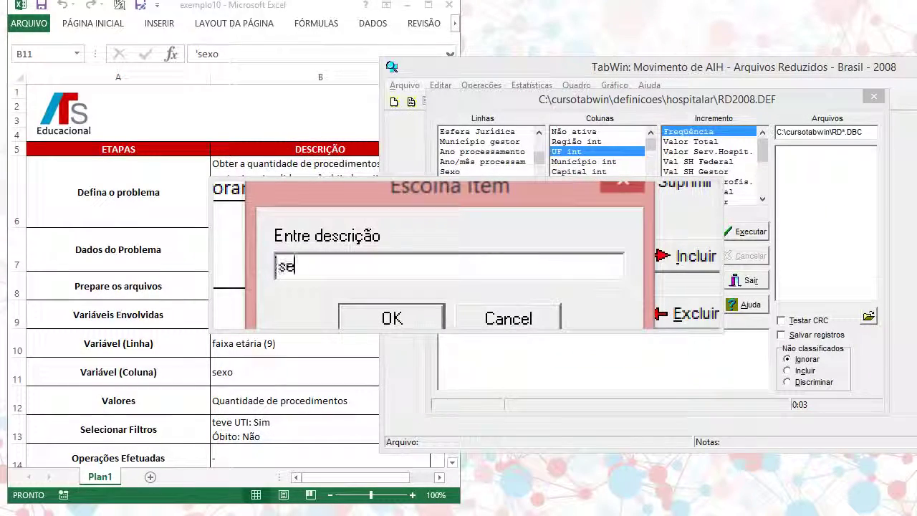
pyautogui.press('Return')
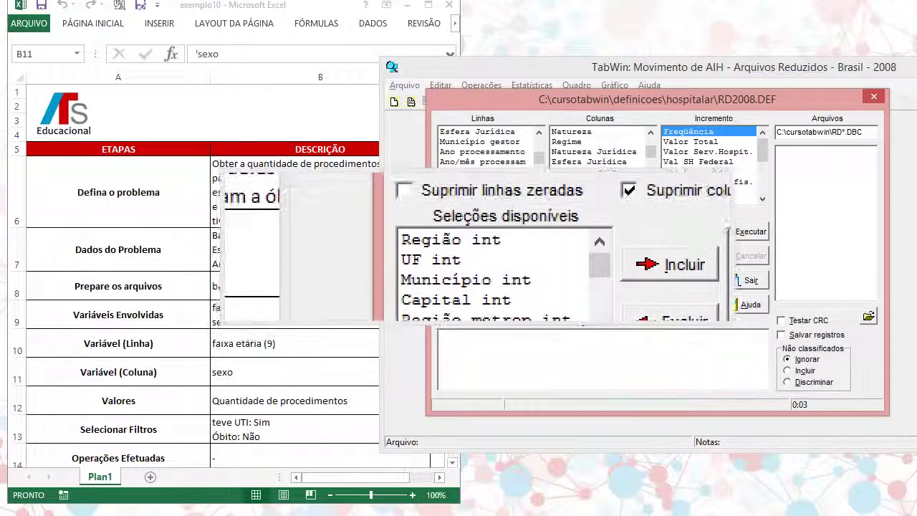
# Add the filters Teve diárias UTI with category Sim and Óbitos with category Sem óbito to the active selections
pyautogui.rightClick(482, 275)
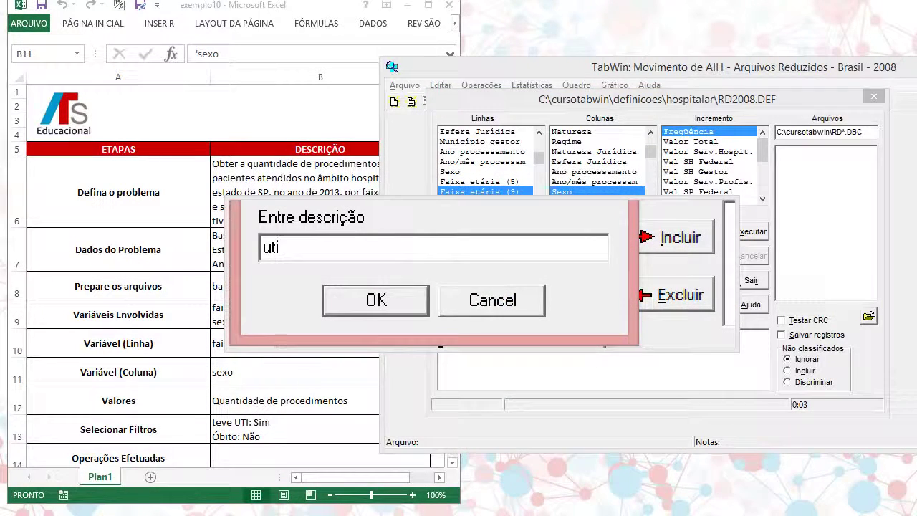
pyautogui.press('Return')
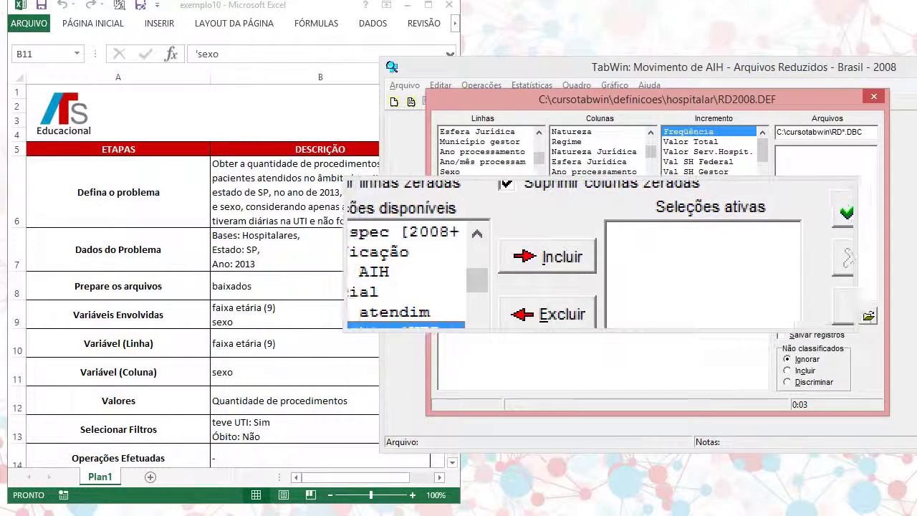
pyautogui.click(559, 255)
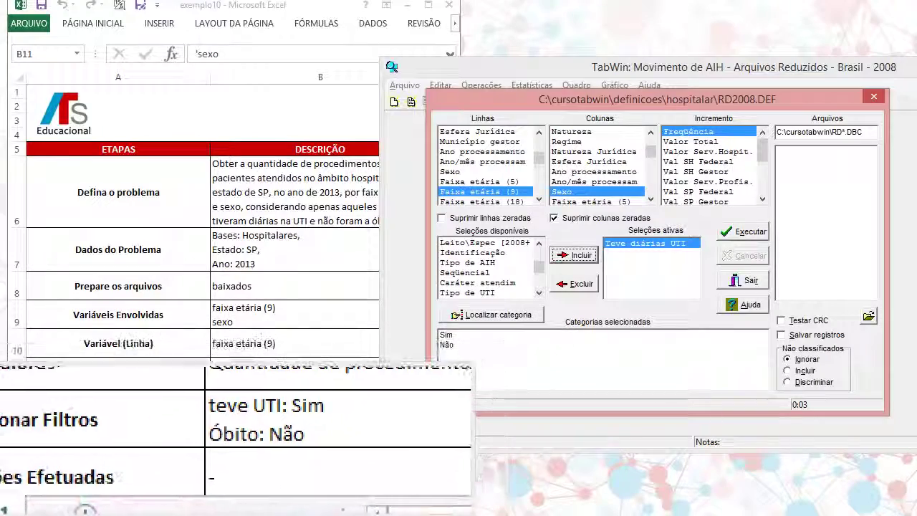
pyautogui.rightClick(471, 288)
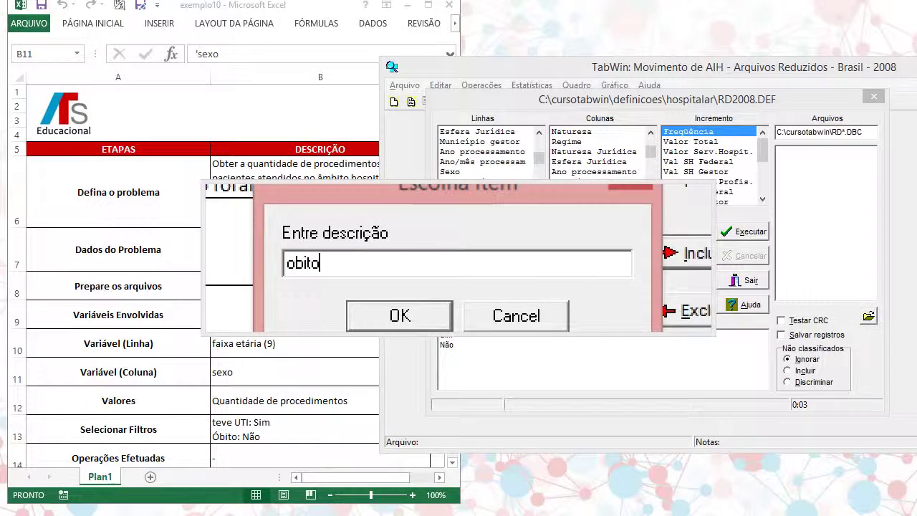
pyautogui.write('obito')
pyautogui.press('Return')
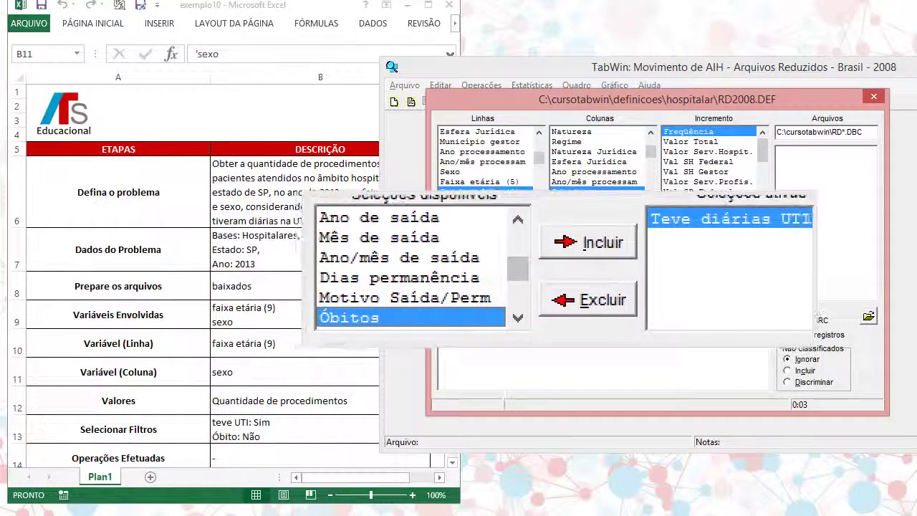
pyautogui.click(573, 251)
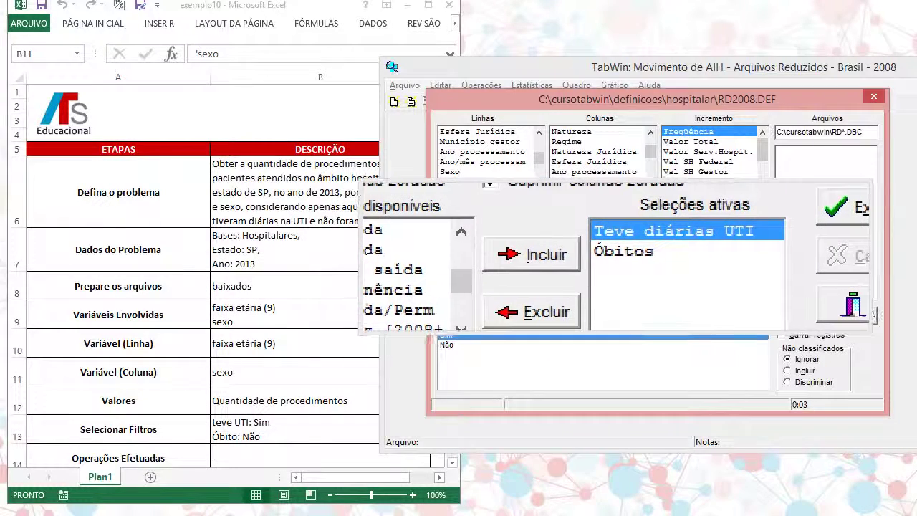
pyautogui.click(619, 253)
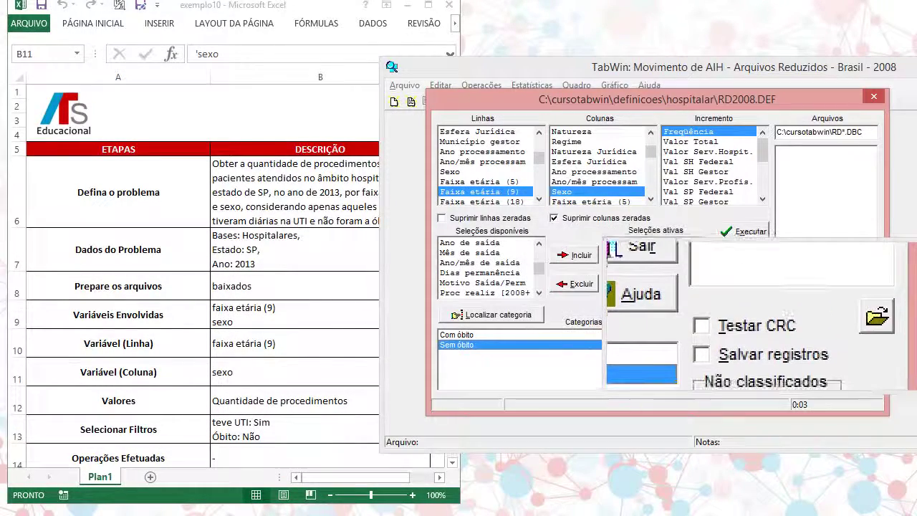
# Set the data file directory to C:\cursotabwin\dados\hospitalar
pyautogui.click(868, 315)
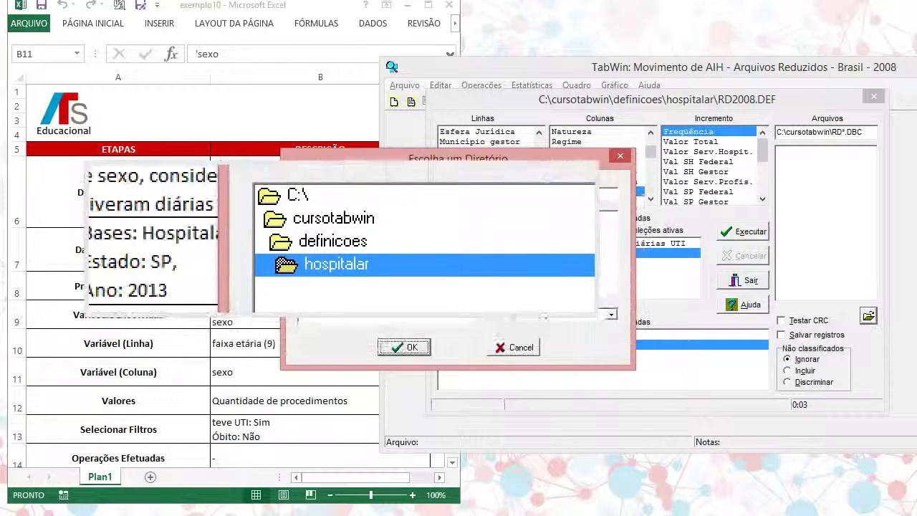
pyautogui.doubleClick(322, 218)
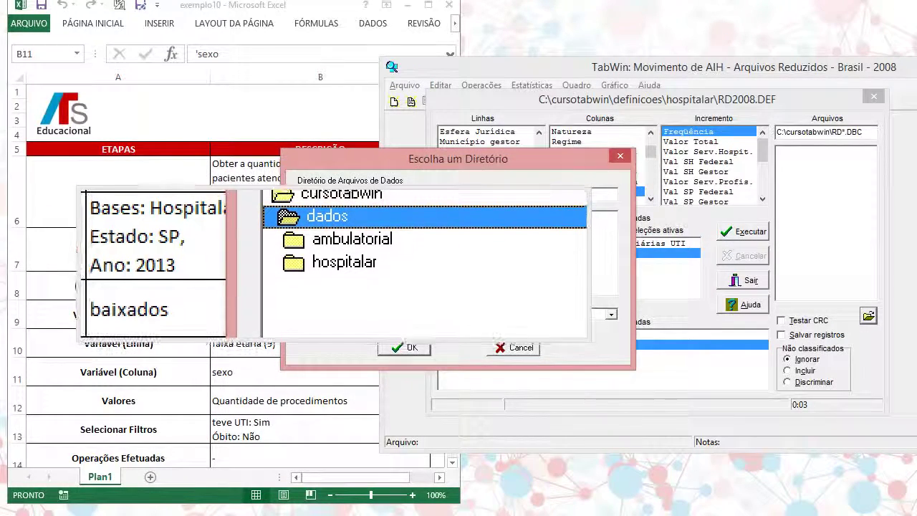
pyautogui.doubleClick(334, 264)
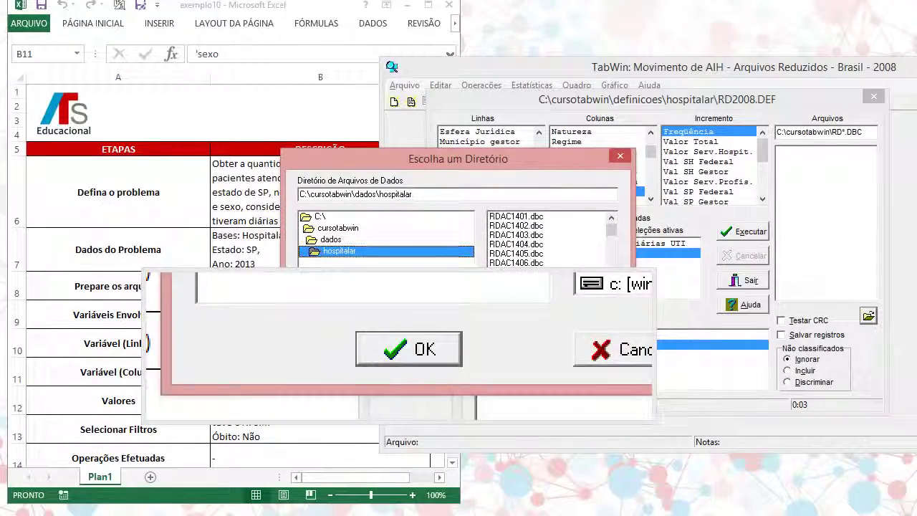
pyautogui.click(404, 346)
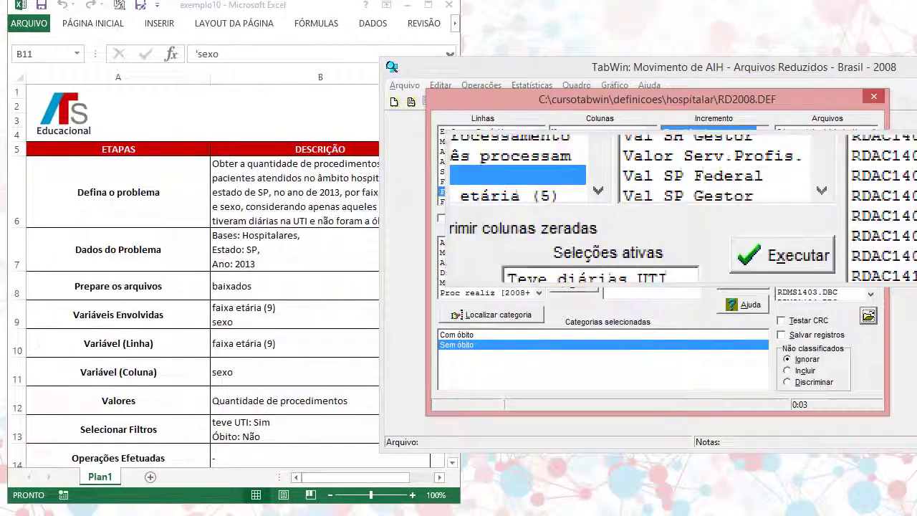
# Locate the RDSP13 files and select RDSP1301.DBC through RDSP1312.DBC for the tabulation
pyautogui.rightClick(798, 195)
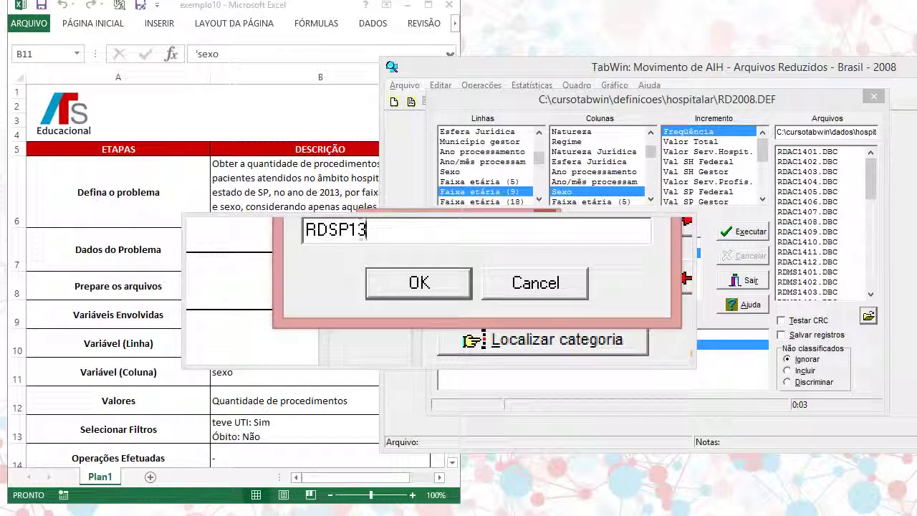
pyautogui.click(430, 284)
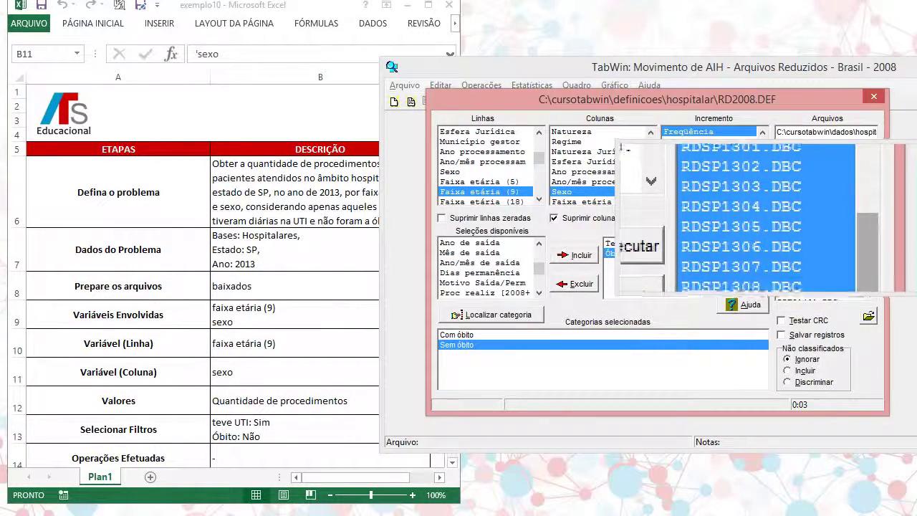
pyautogui.moveTo(872, 240)
pyautogui.mouseDown()
pyautogui.moveTo(872, 216)
pyautogui.moveTo(871, 227)
pyautogui.mouseUp()
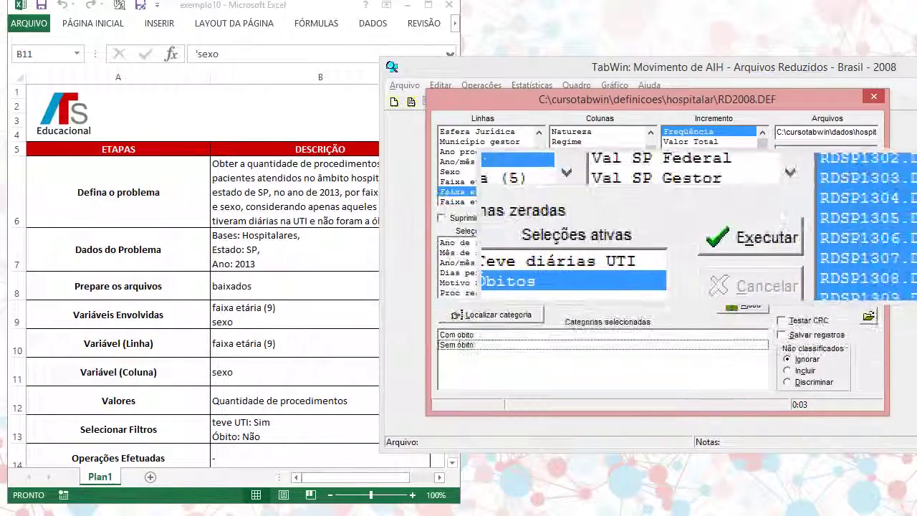
# Run the tabulation with Sem óbito reselected as the Óbitos category, and dismiss the log
pyautogui.click(743, 231)
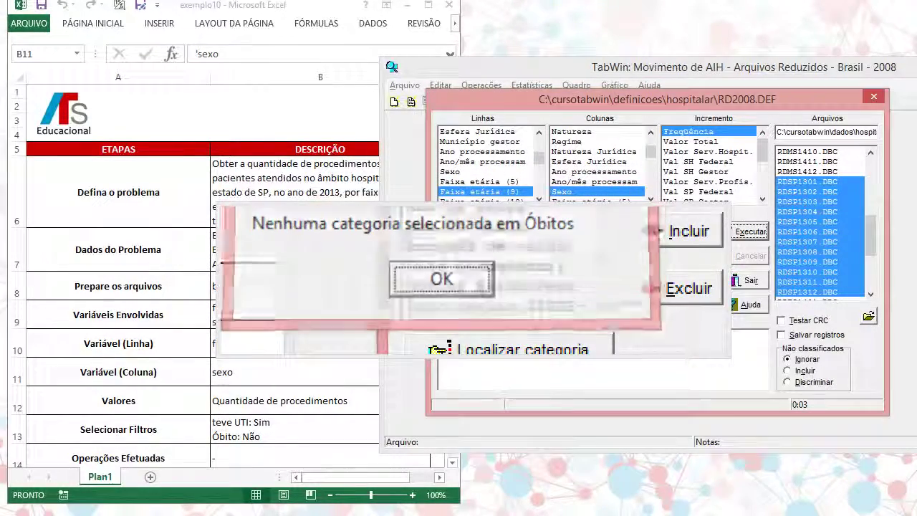
pyautogui.click(442, 279)
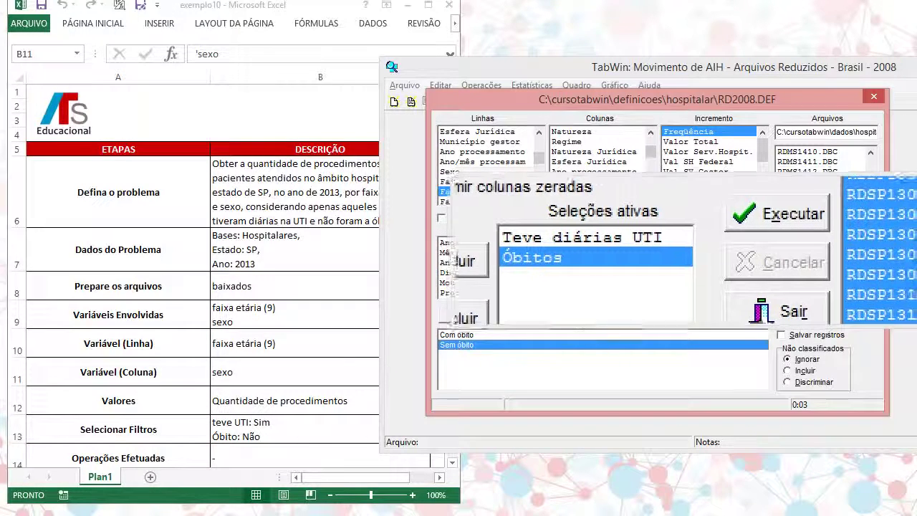
pyautogui.click(727, 233)
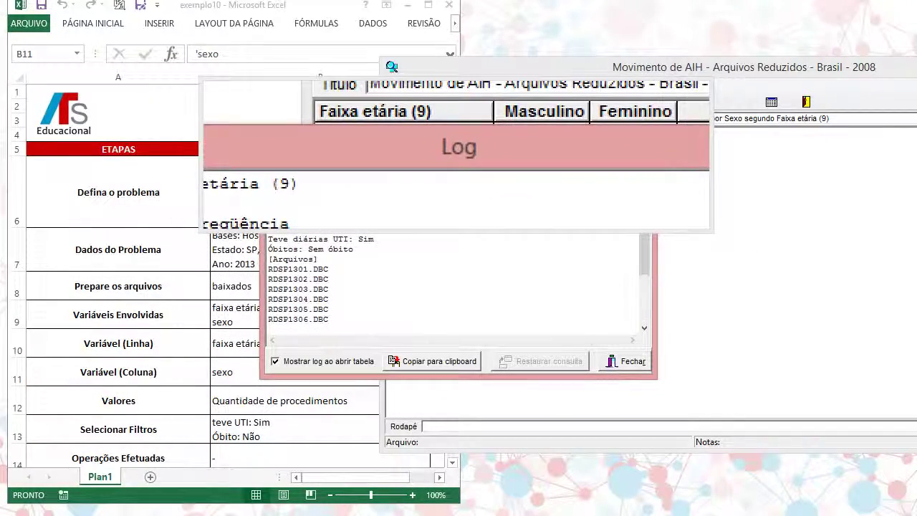
pyautogui.click(644, 149)
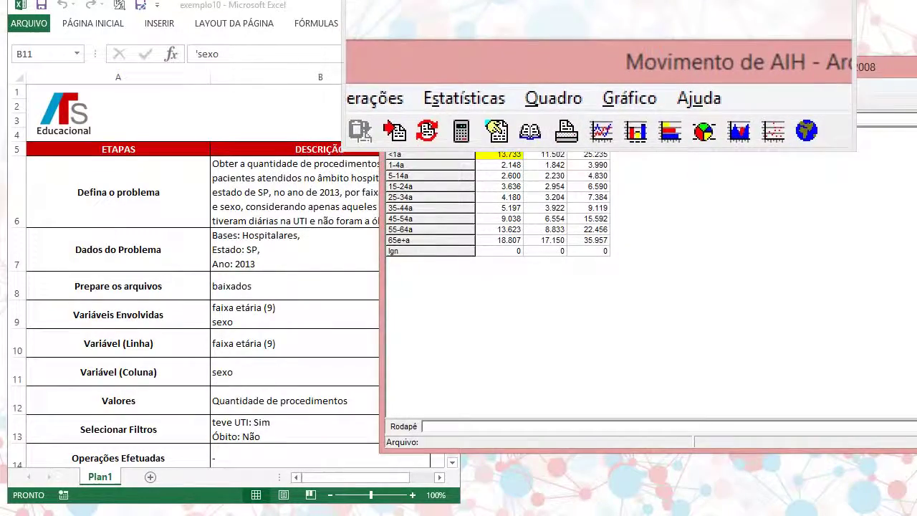
# Move the TabWin window fully into view and close the program
pyautogui.moveTo(599, 70); pyautogui.dragTo(285, 81)
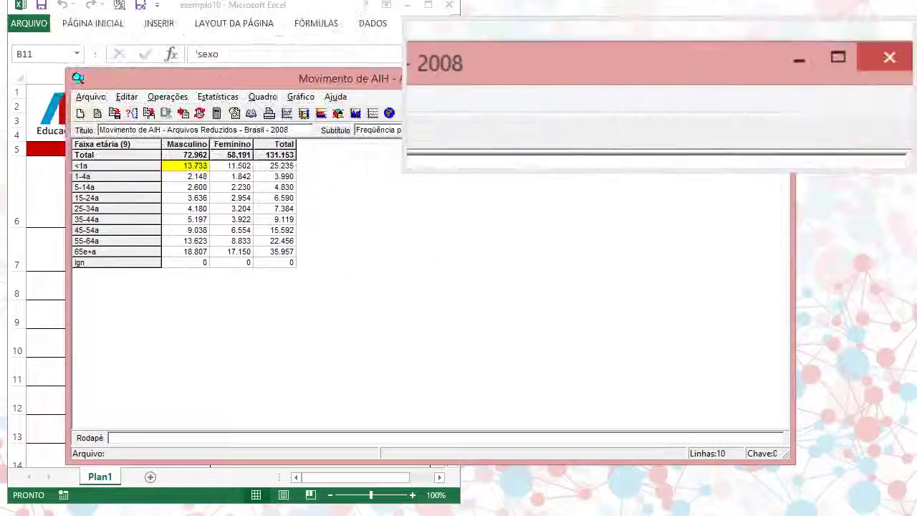
pyautogui.click(779, 78)
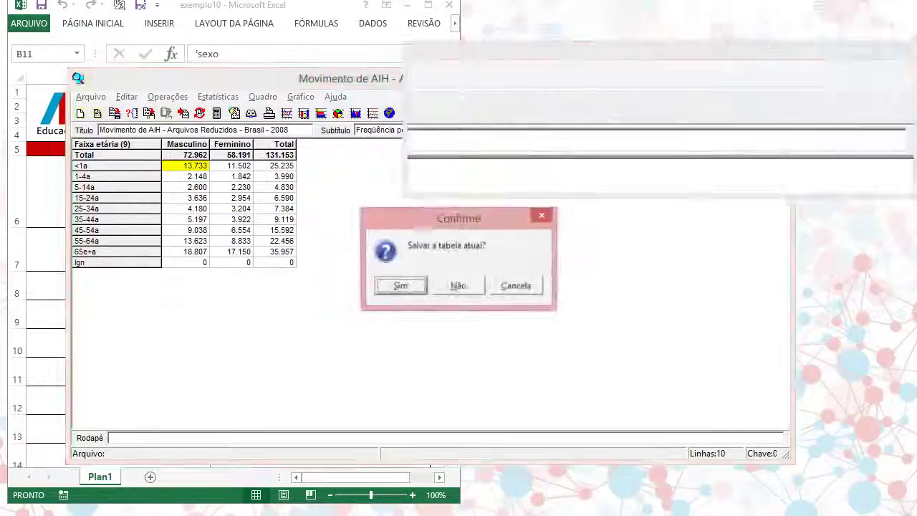